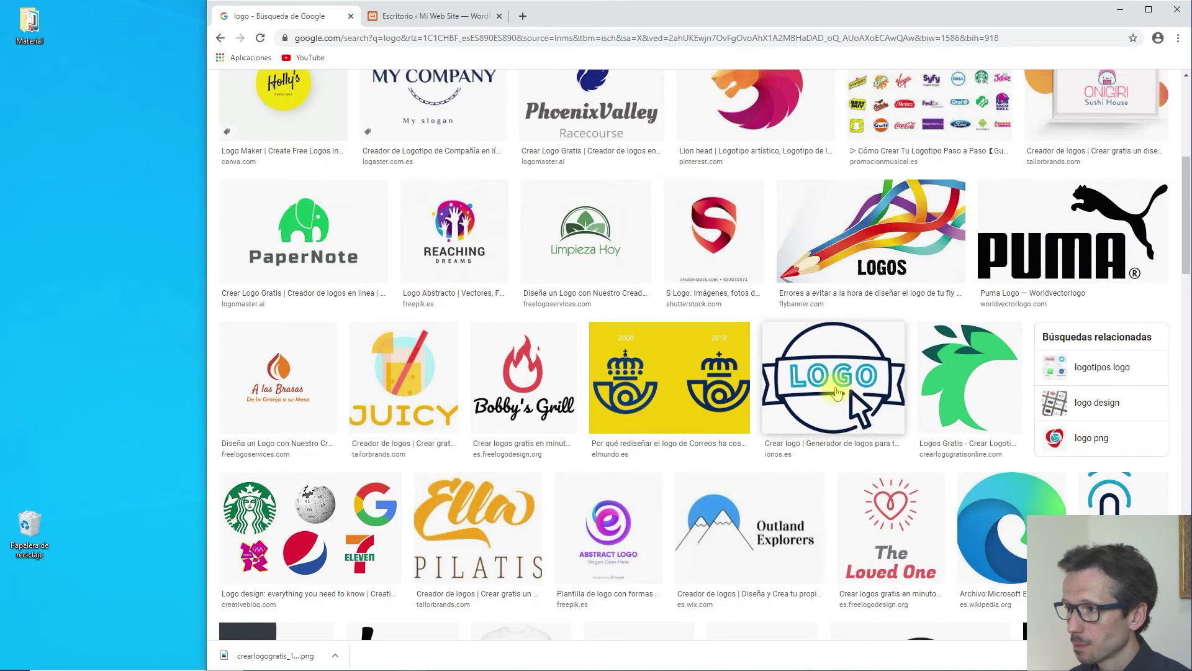
Save the green leaf logo from the image results to the desktop as crearlogogratis_1024x1024_01.png
left_click(972, 390)
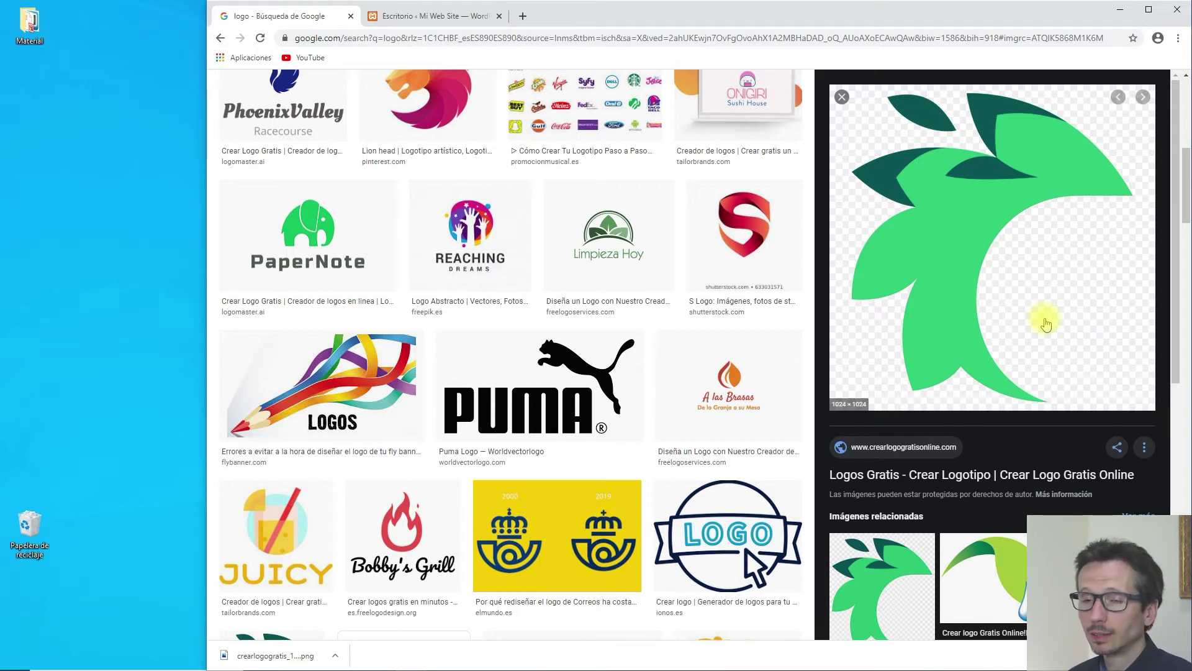
right_click(972, 227)
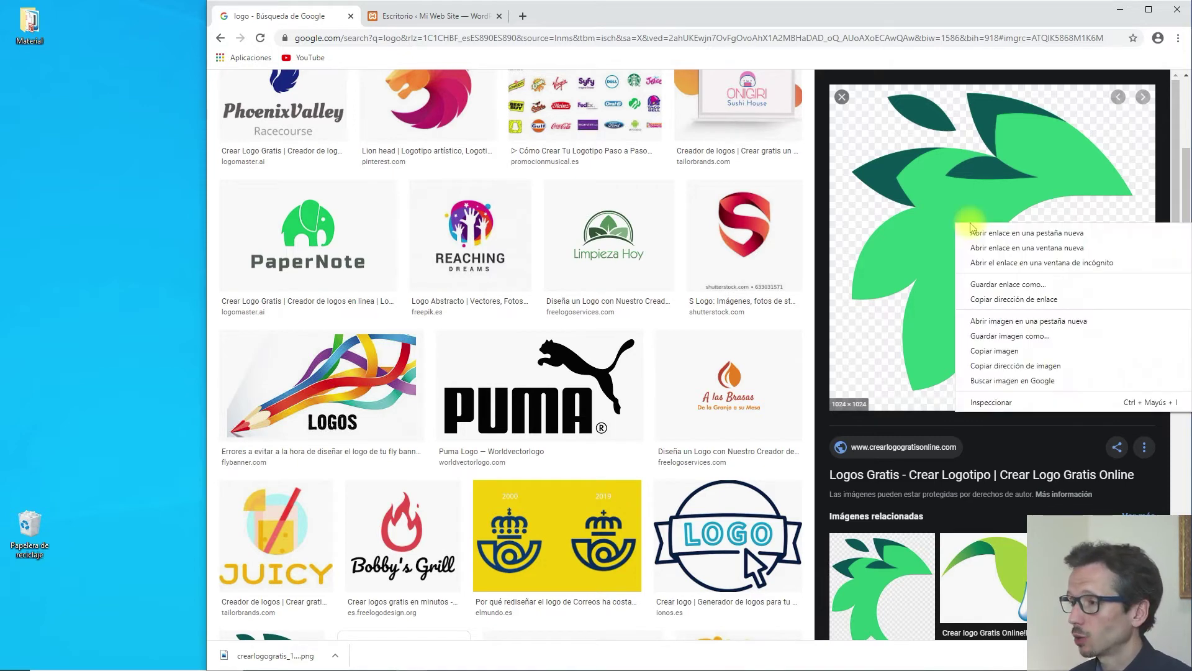
left_click(1044, 335)
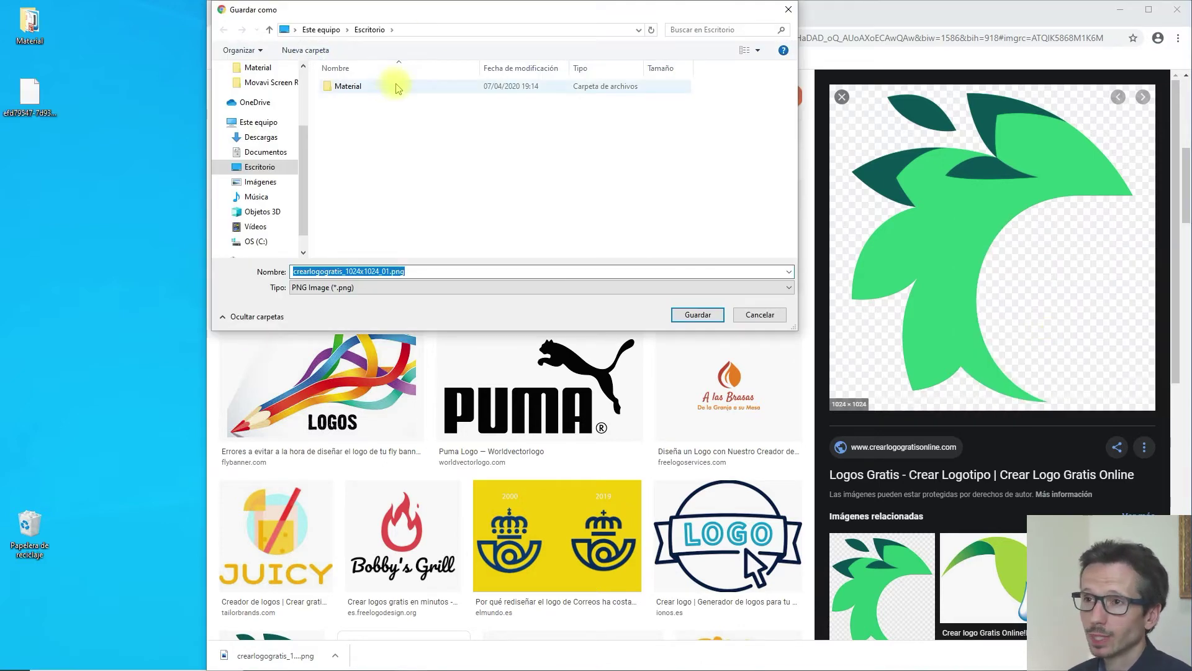
left_click(696, 314)
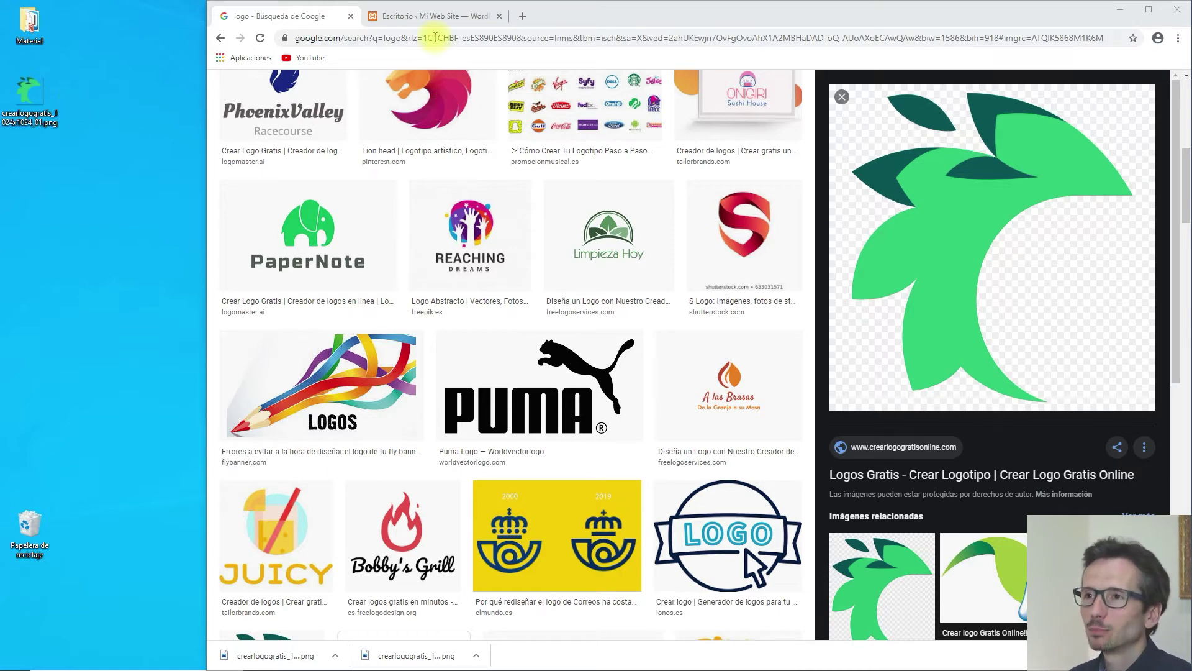
Search the web for photopea in a new tab and open the Photopea online photo editor
left_click(523, 16)
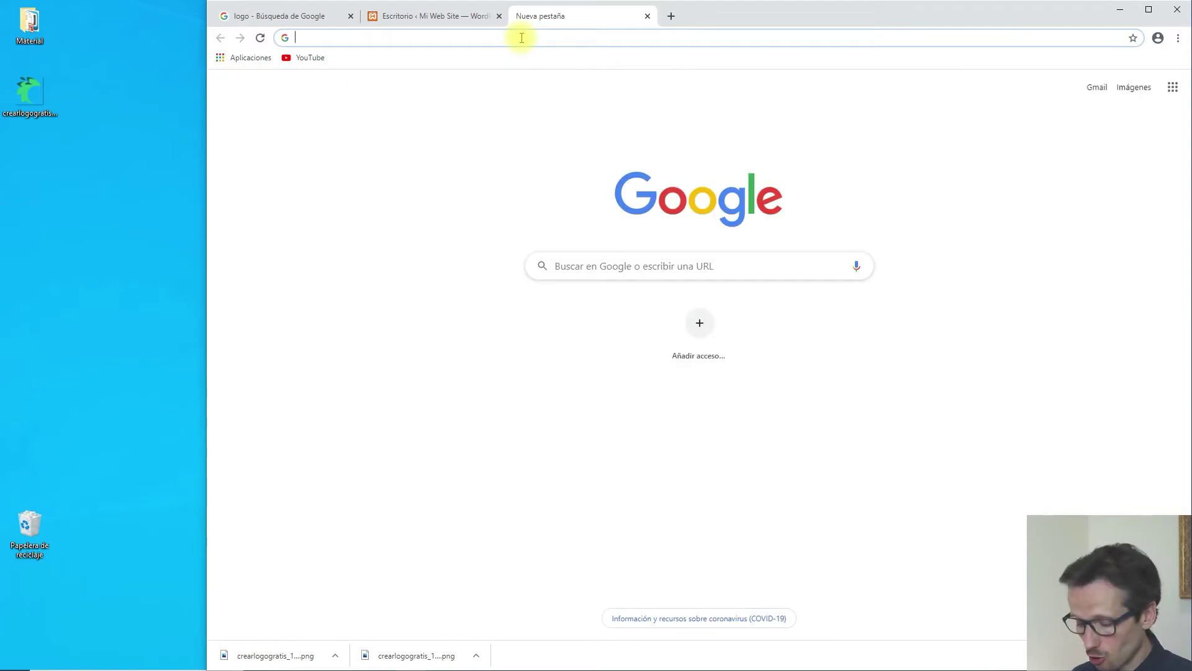
type("p")
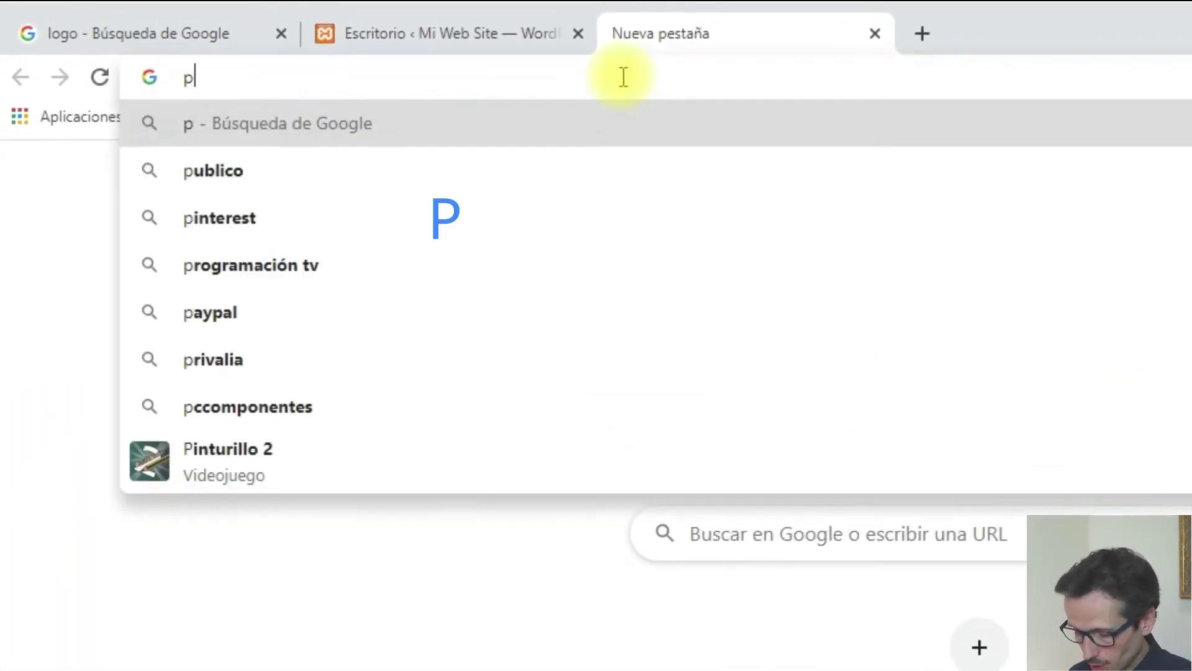
type("hotopes")
key("BackSpace")
type("a")
key("Return")
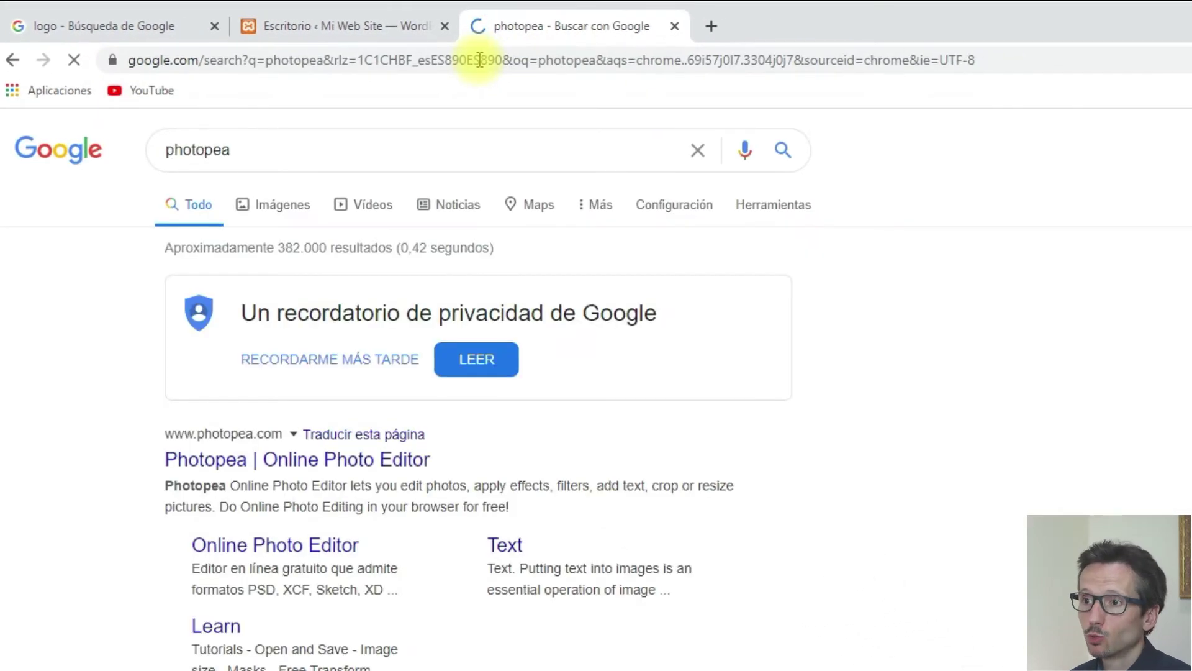
scroll(420, 552, "down", 2)
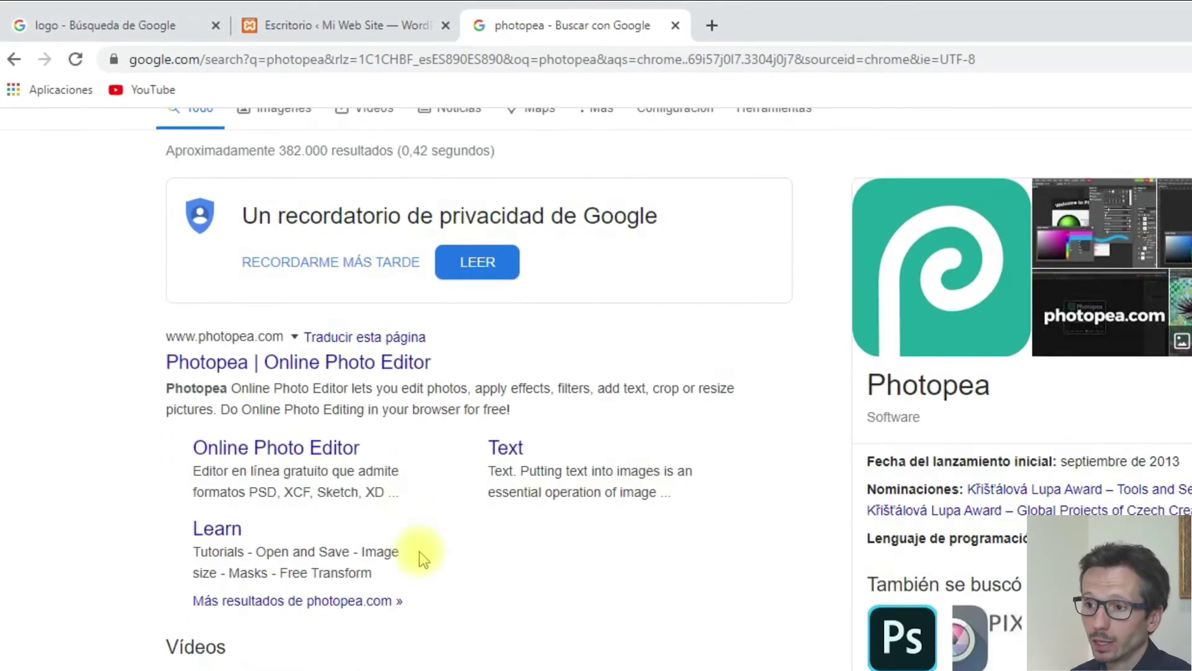
left_click(267, 362)
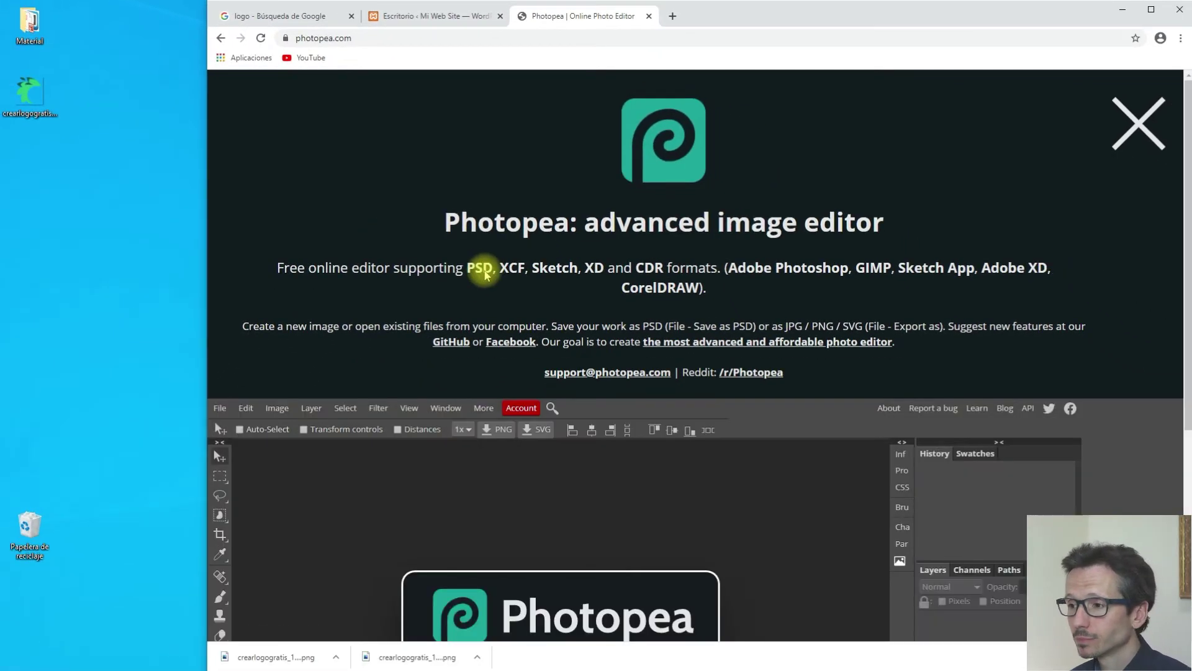
scroll(448, 323, "down", 2)
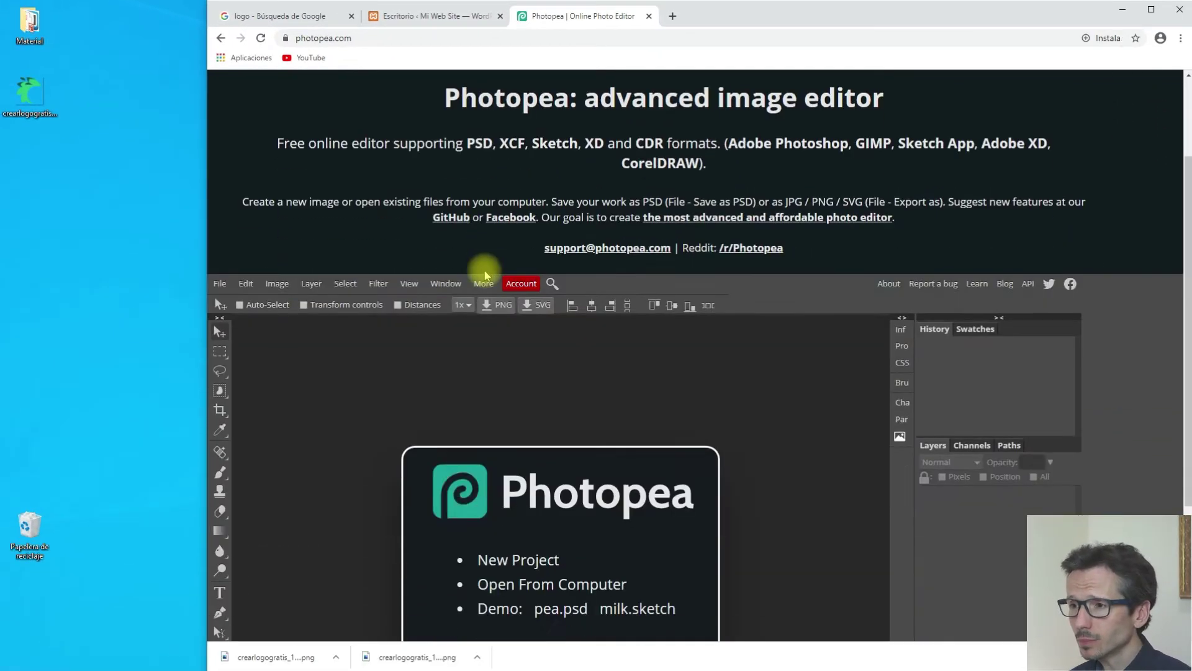
scroll(484, 275, "down", 3)
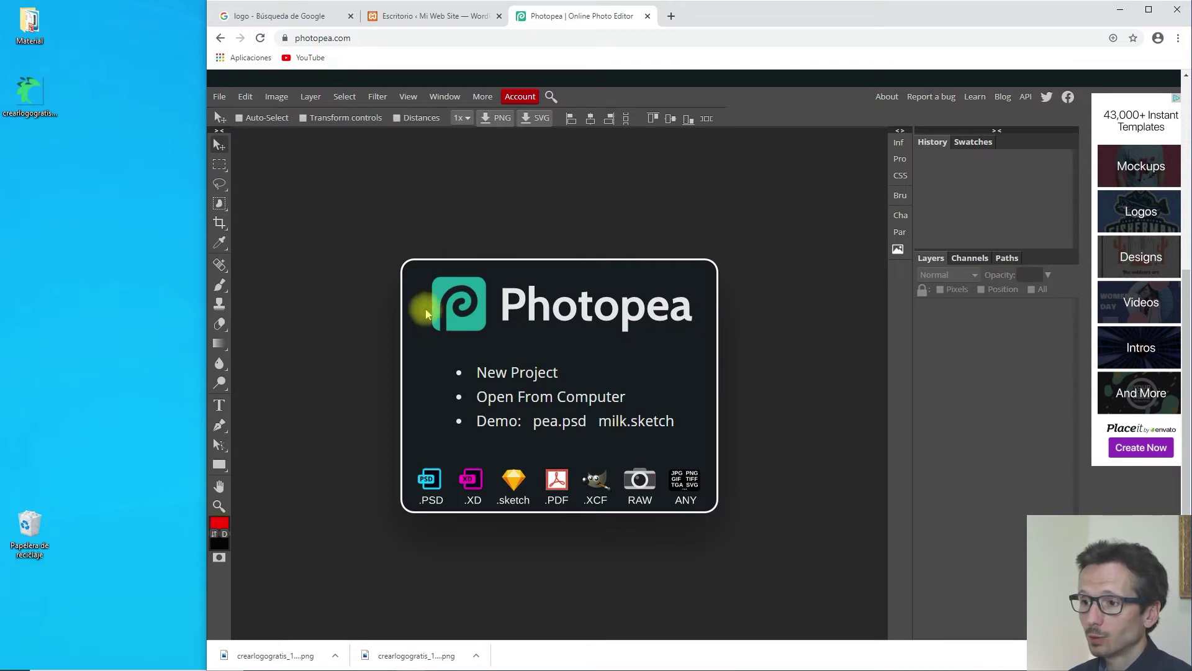
Create a new project of 512 × 512 px with a transparent background
left_click(525, 373)
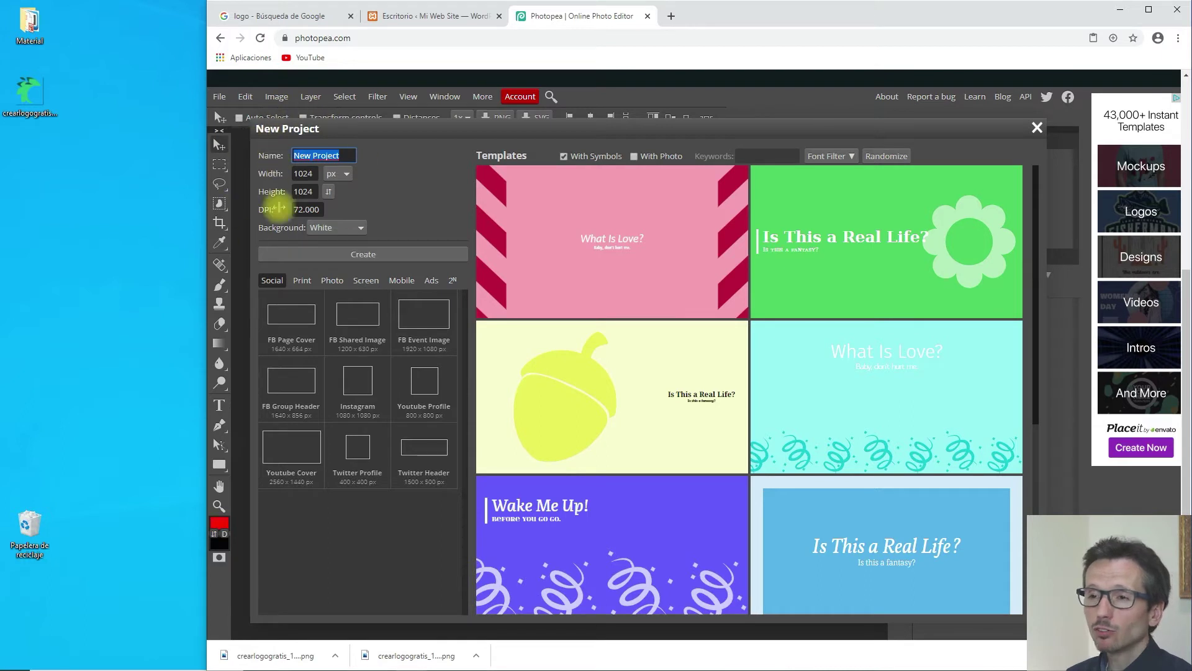
scroll(370, 174, "down", 1)
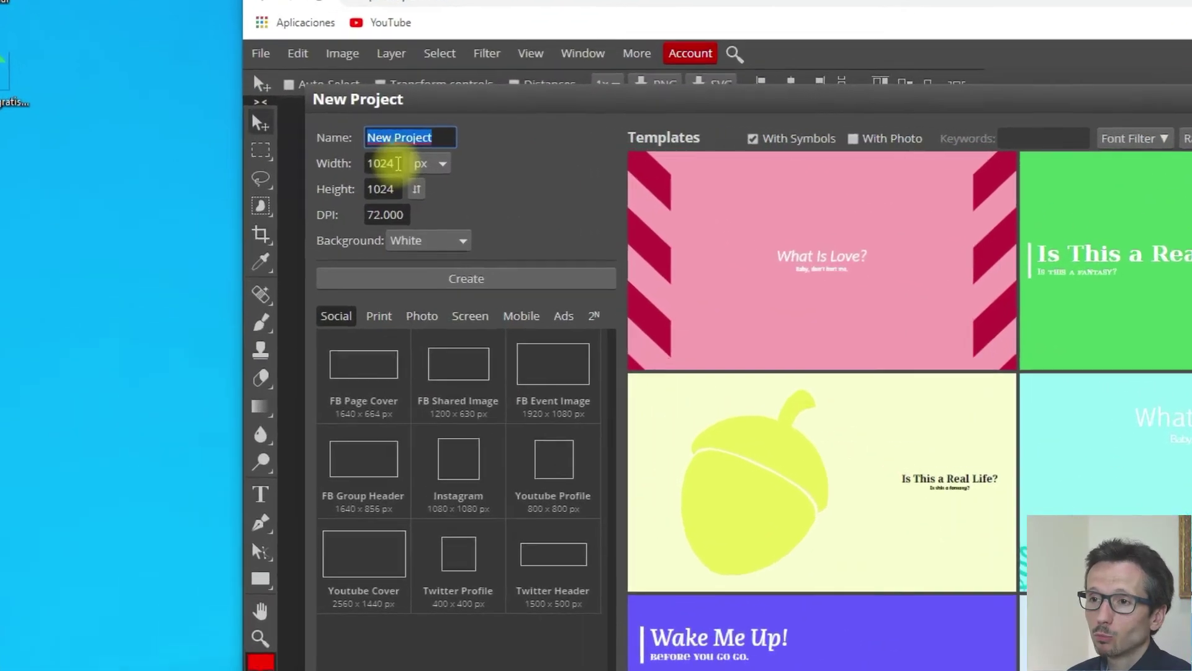
key("Tab")
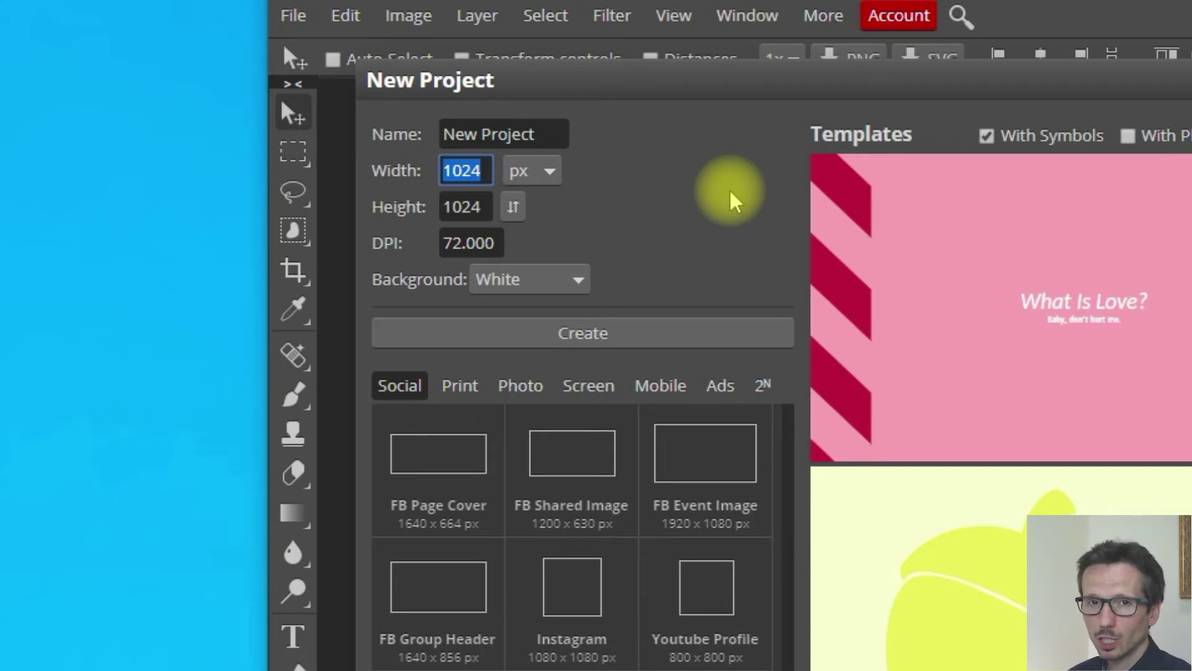
type("512")
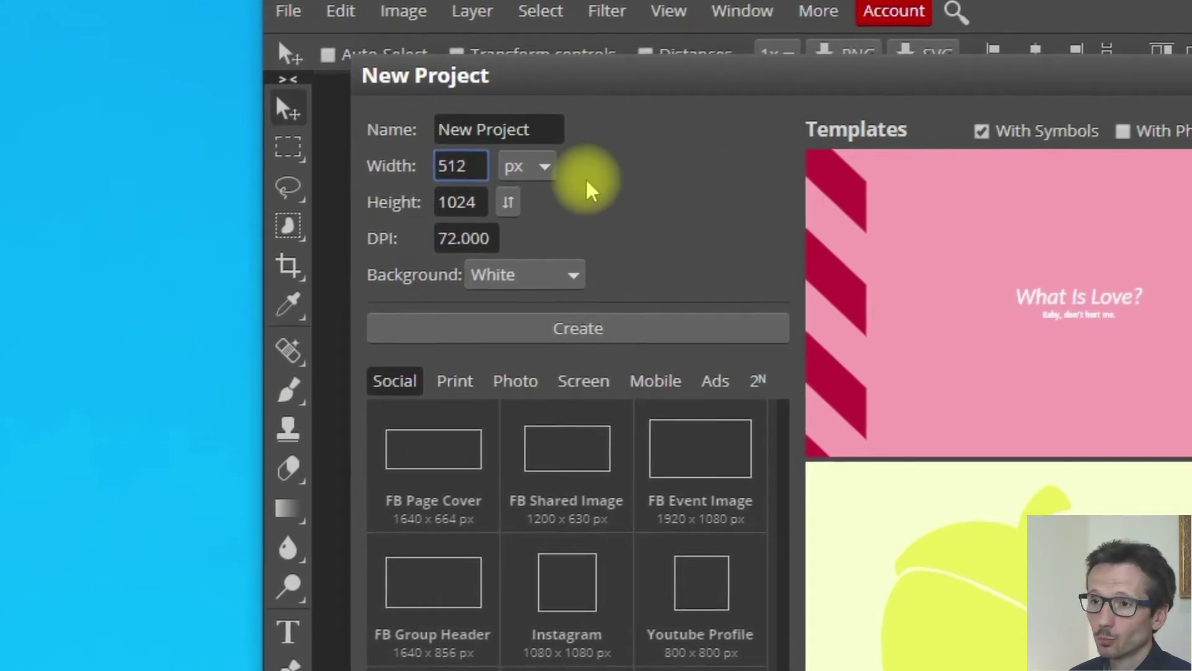
key("Tab")
type("512")
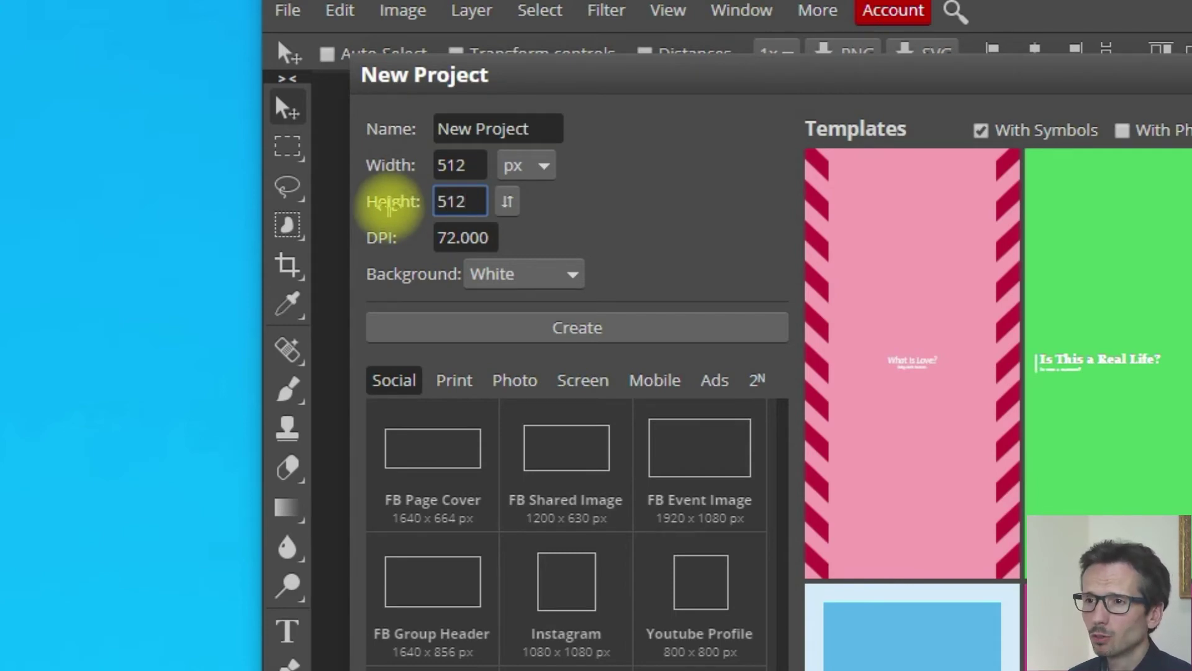
left_click(613, 213)
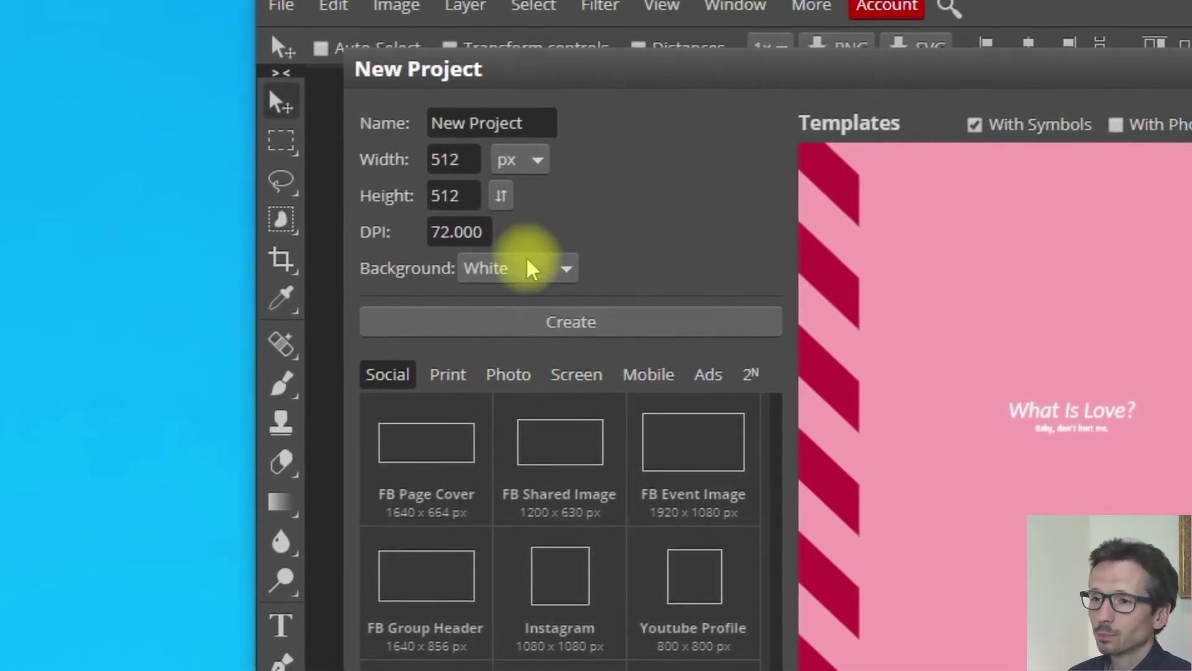
left_click(503, 269)
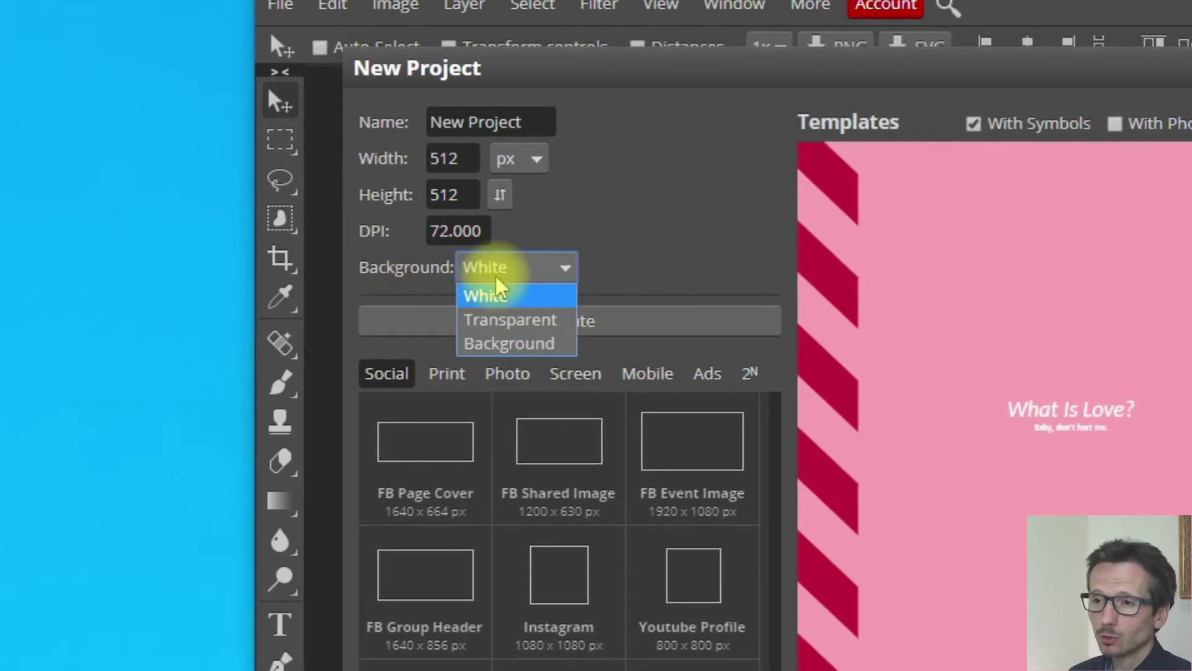
left_click(496, 319)
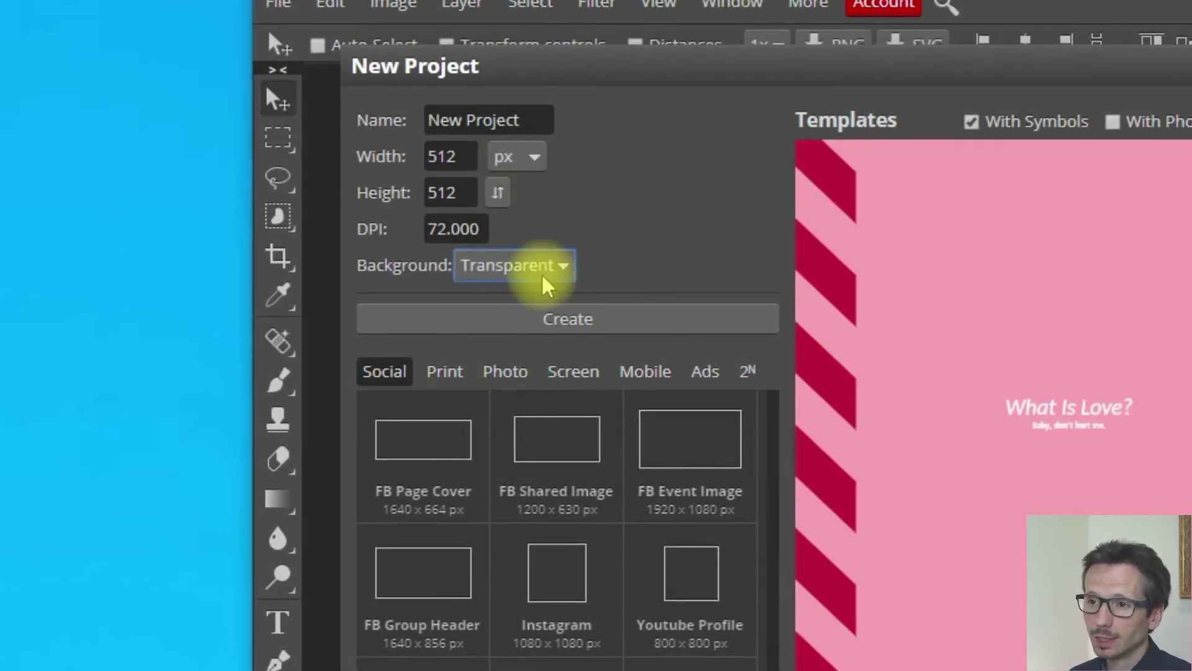
left_click(581, 330)
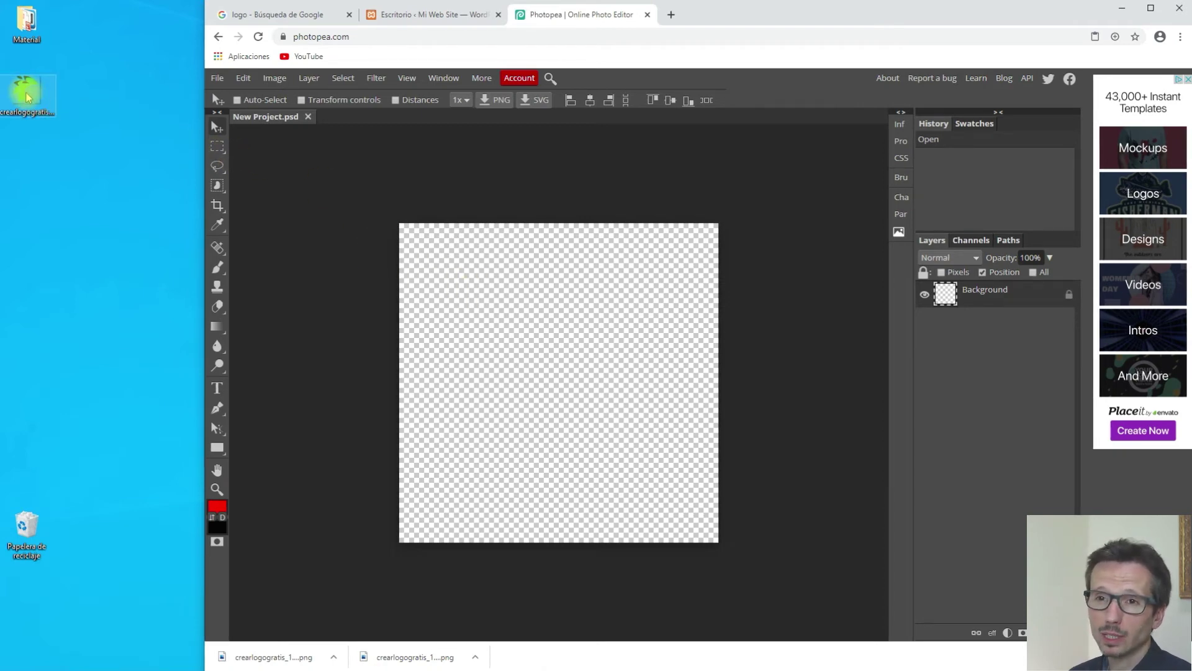
Place the downloaded crearlogogratis image from the desktop onto the transparent canvas as its own layer
left_click_drag(26, 97, 554, 420)
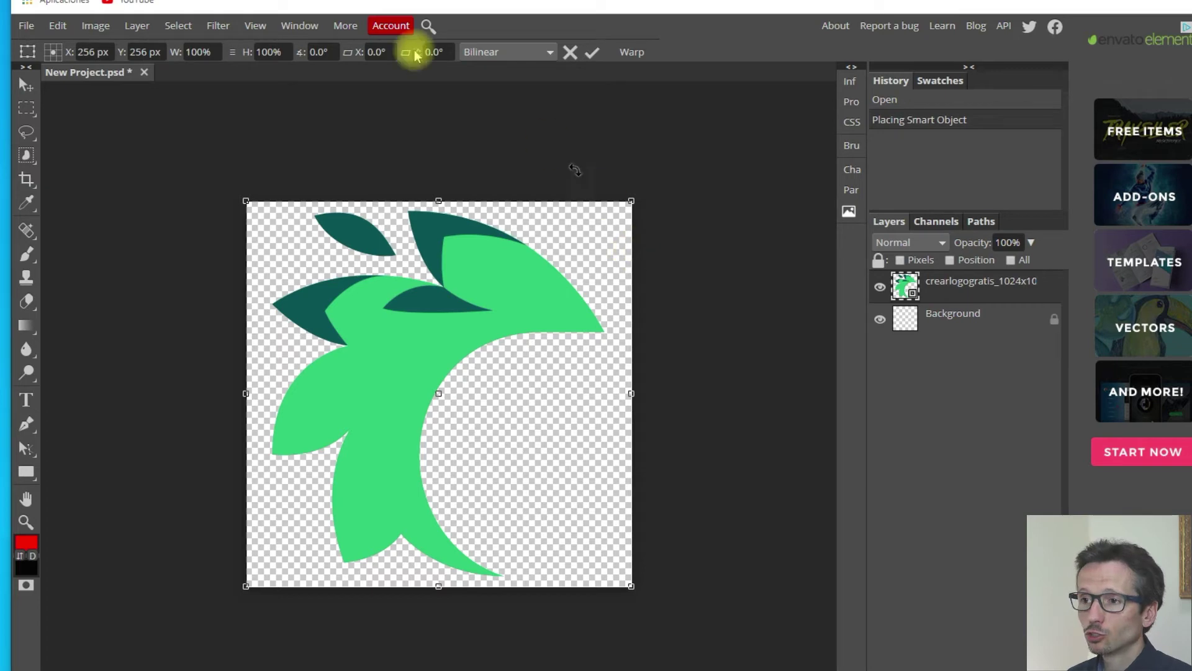
left_click_drag(245, 202, 312, 267)
left_click(570, 52)
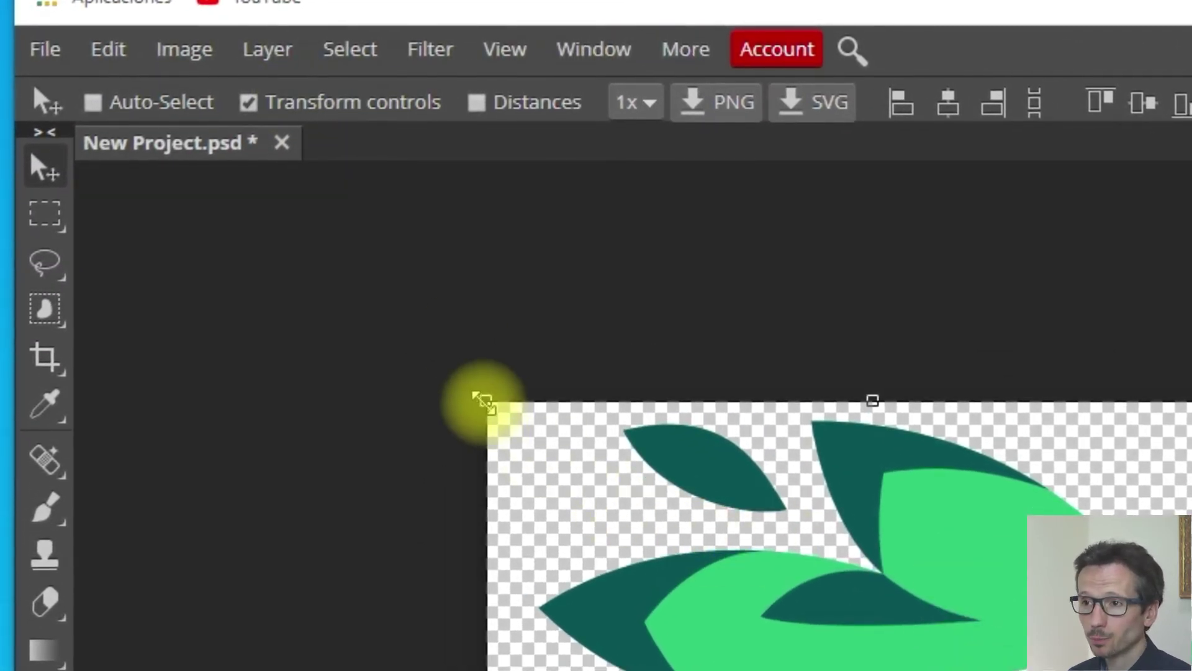
Enlarge the logo layer to about 105% so its bounding box extends past the canvas edges, and apply the transformation
left_click(487, 401)
left_click_drag(433, 359, 425, 353)
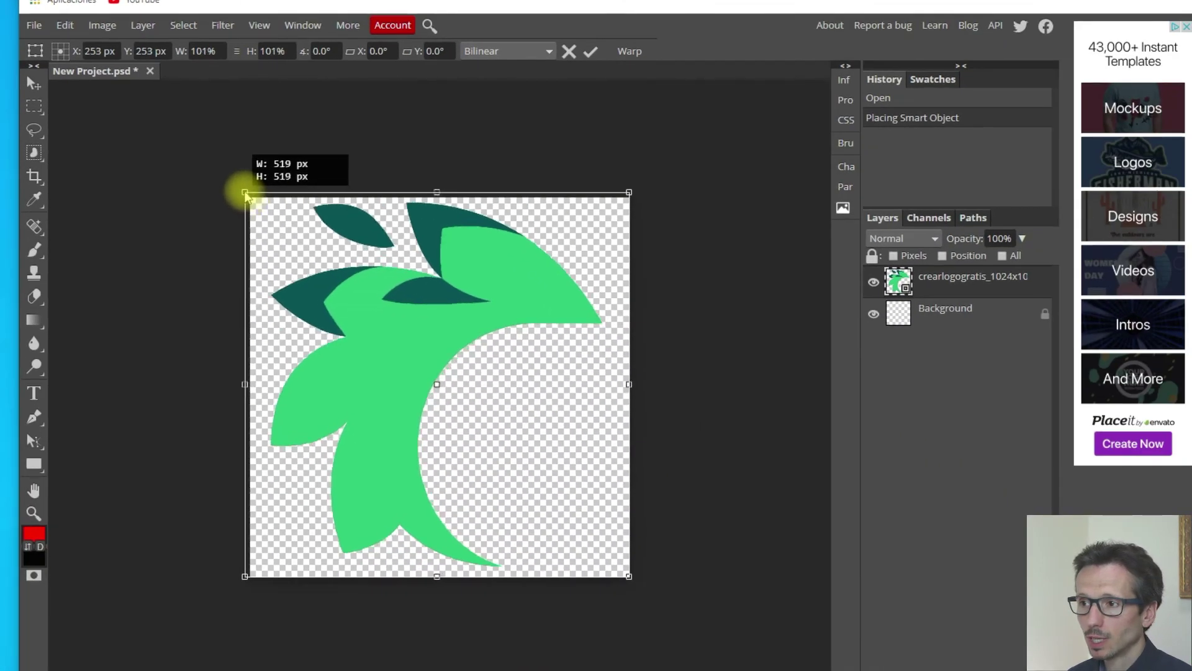
left_click_drag(246, 196, 241, 189)
left_click_drag(629, 575, 640, 588)
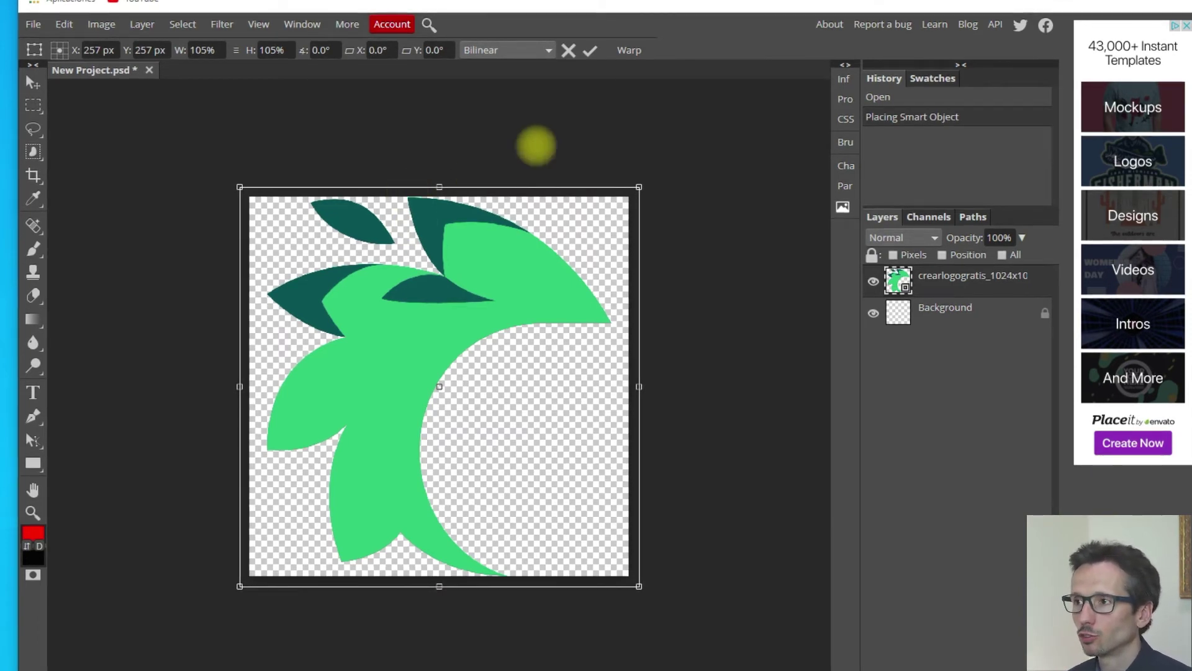
left_click(590, 51)
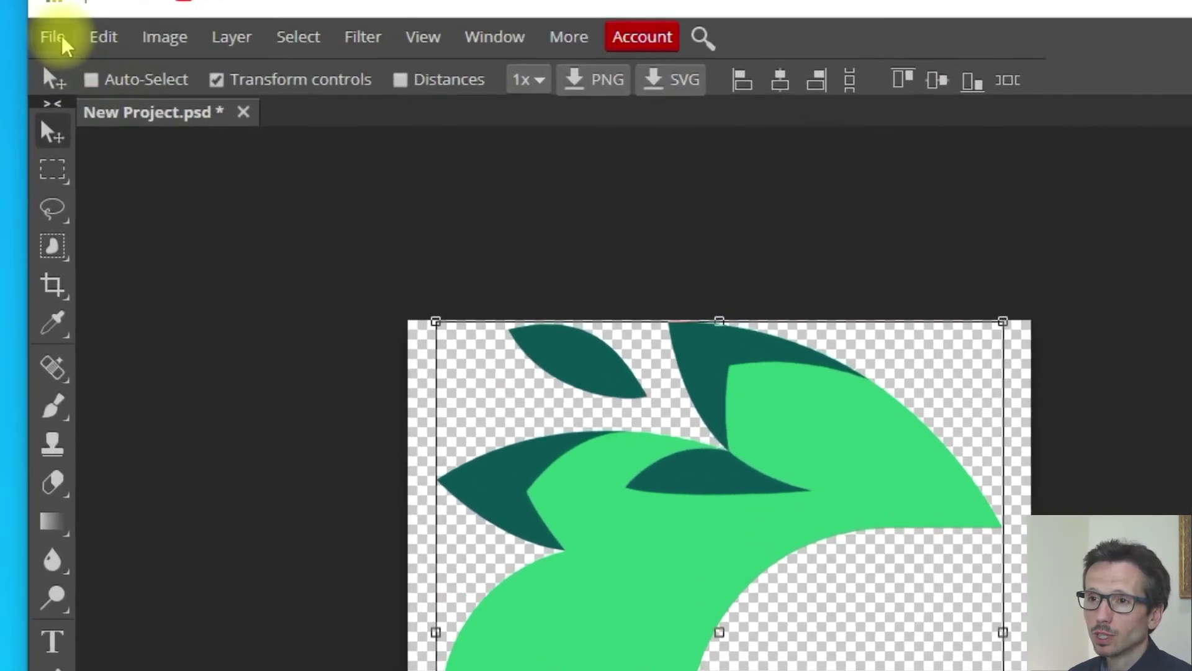
Export the logo as a 512 × 512 px PNG at 100% quality
left_click(34, 25)
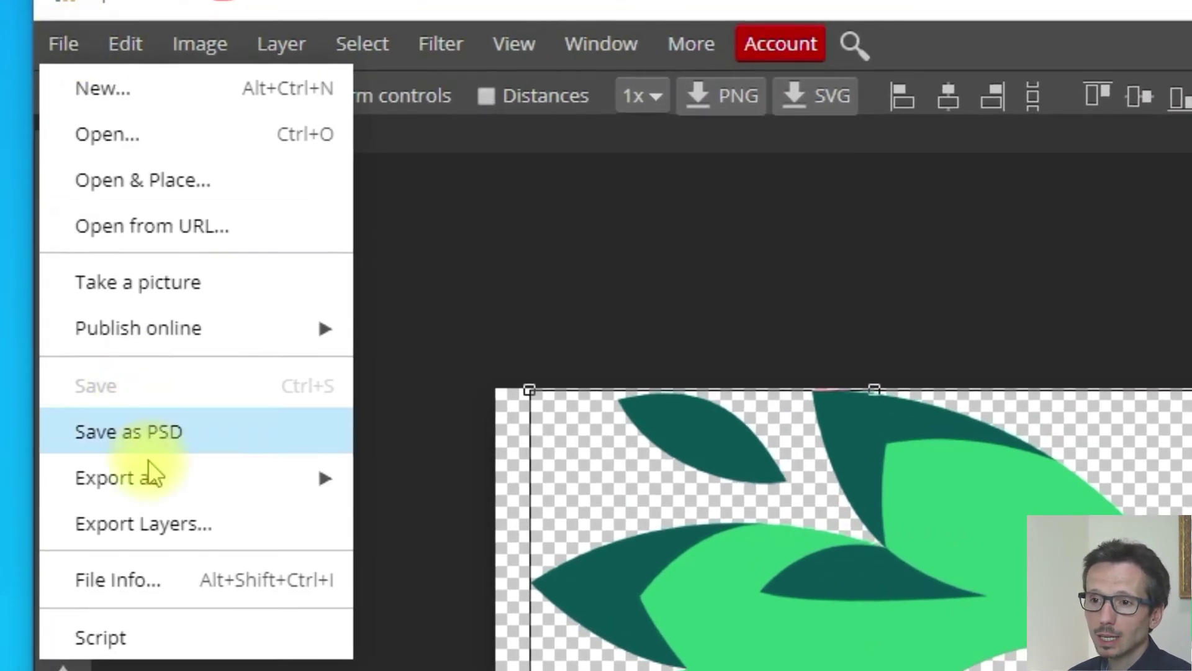
mouse_move(148, 476)
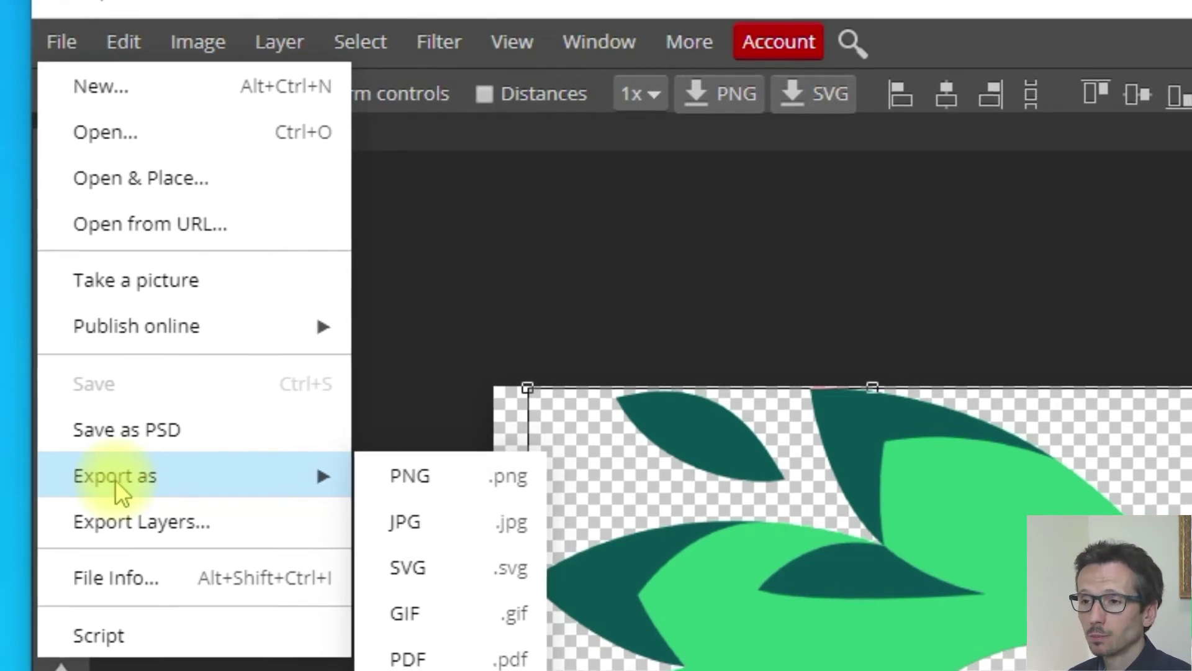
left_click(438, 472)
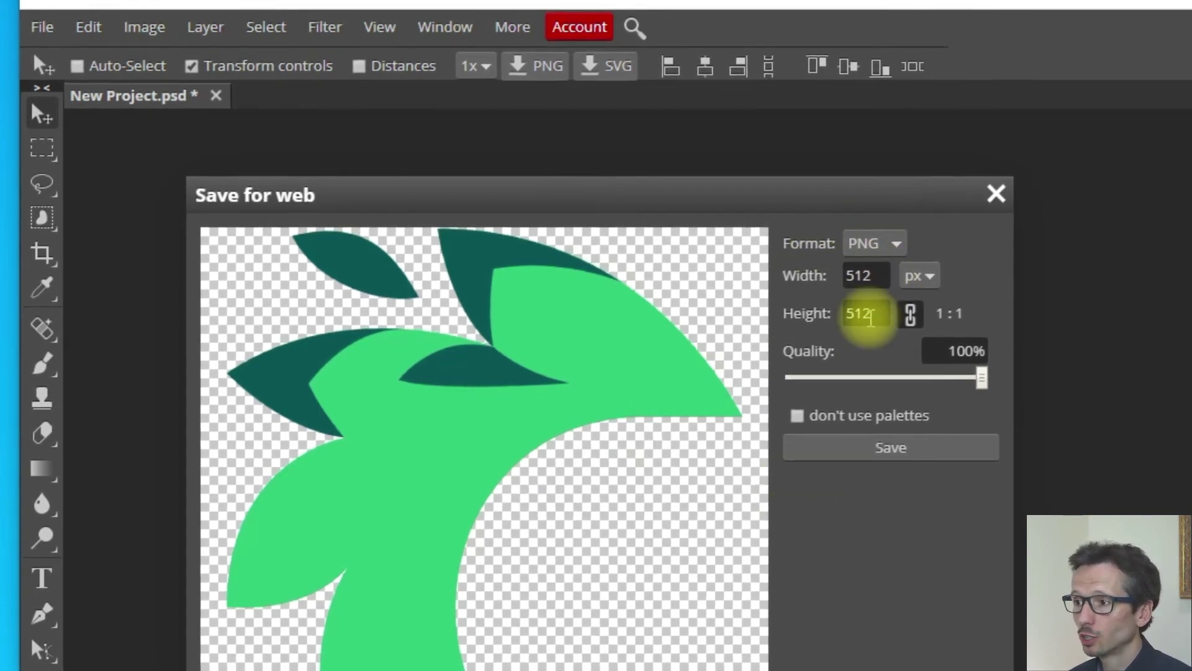
left_click(865, 452)
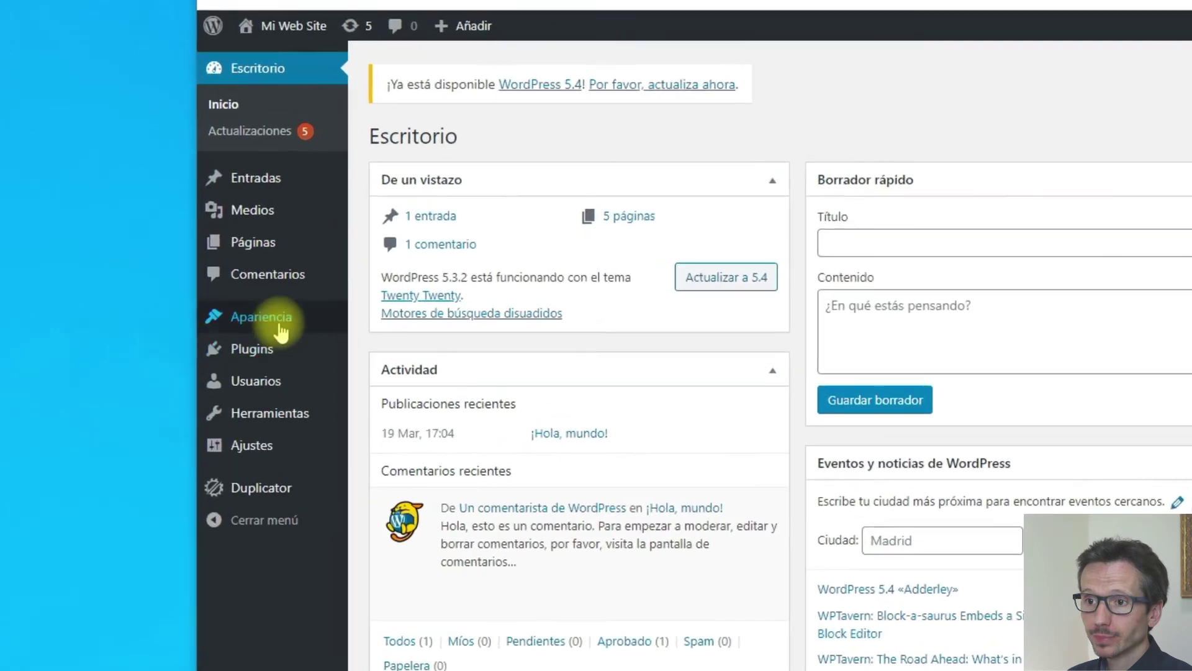
Switch to the WordPress dashboard and open the theme customizer's site identity settings (Identidad del sitio)
mouse_move(259, 277)
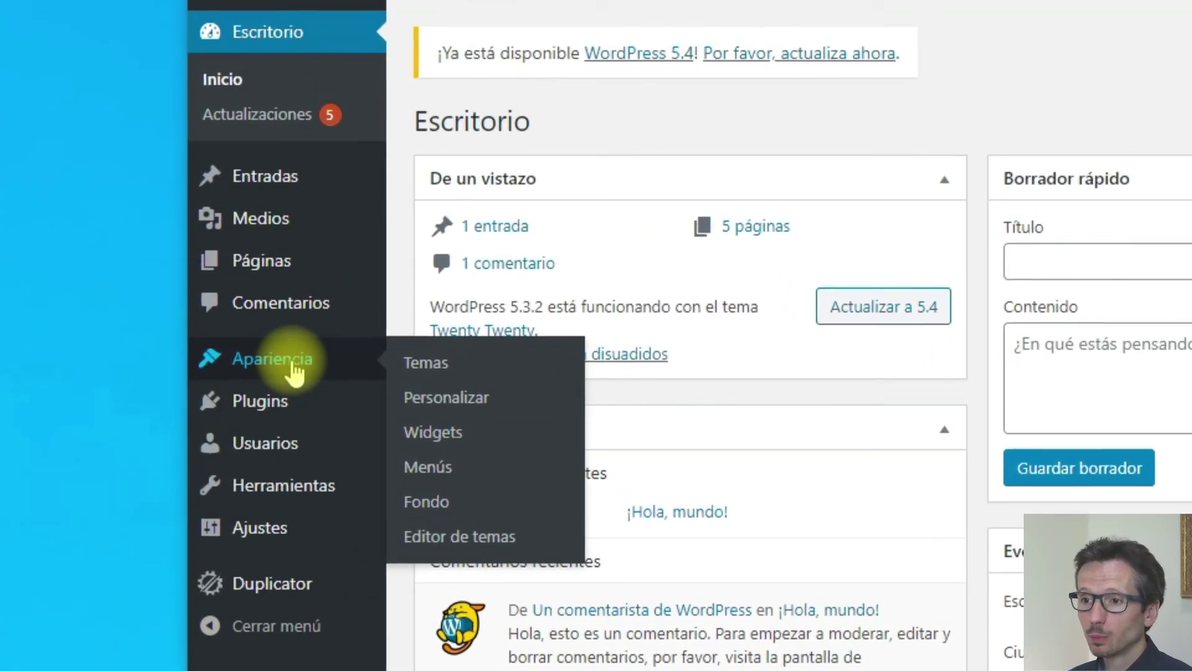
left_click(460, 411)
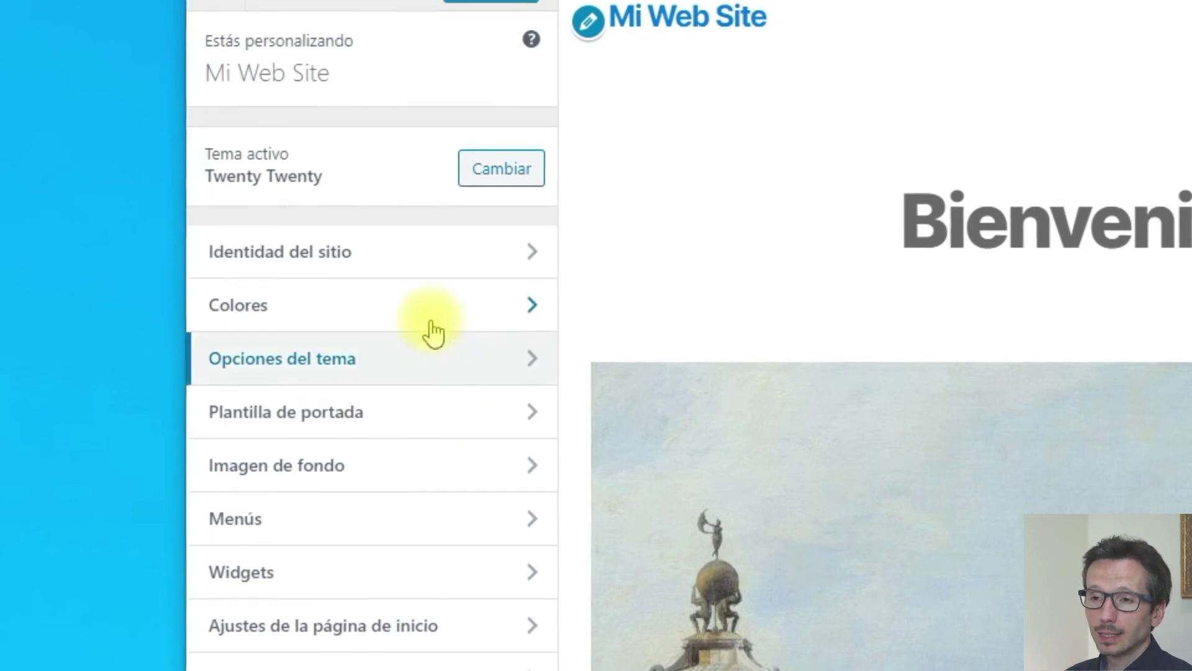
left_click(385, 264)
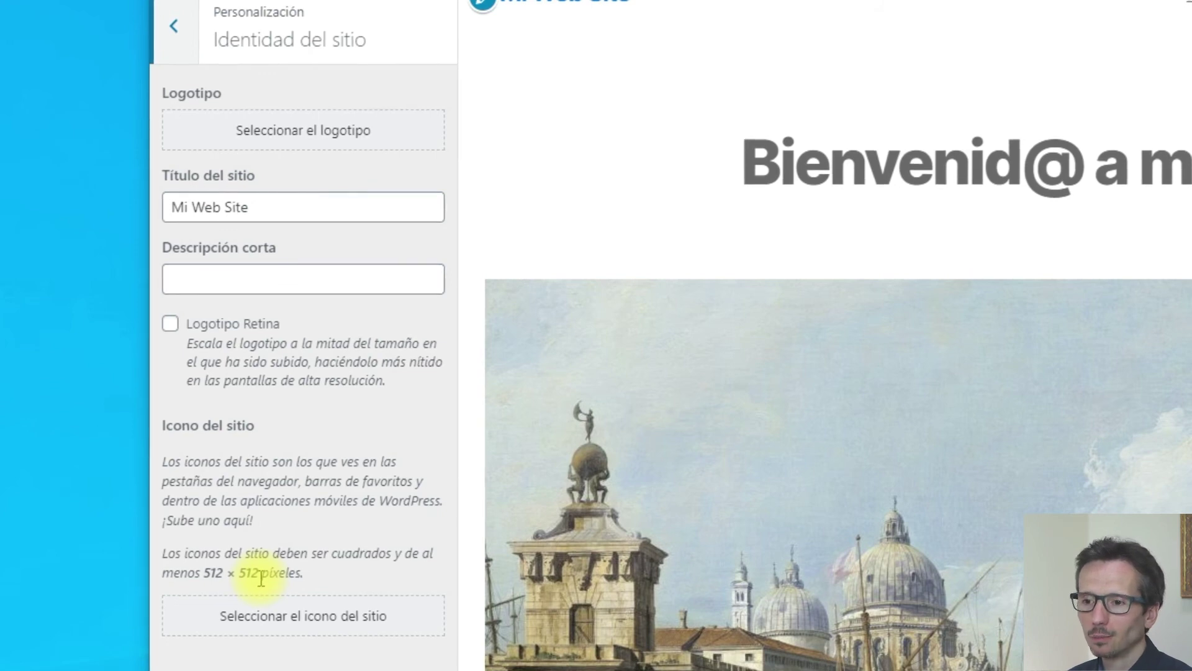
Upload New Project.png from the desktop to the media library and set it as the site icon
left_click(309, 621)
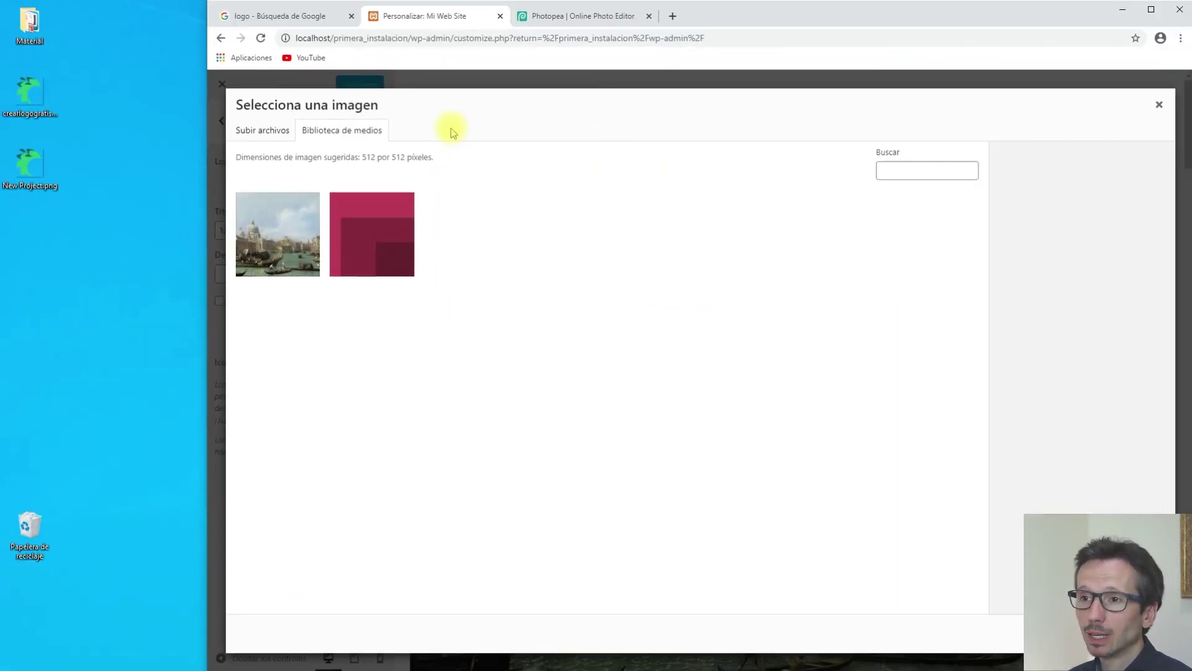
left_click(266, 136)
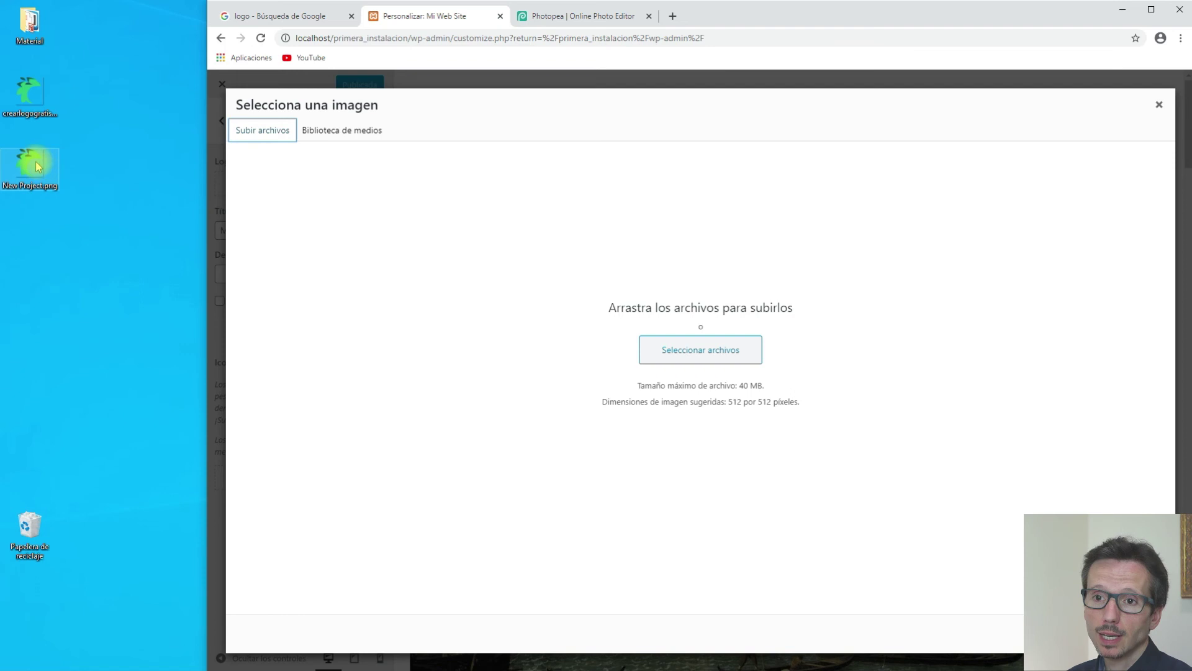
left_click_drag(32, 170, 693, 354)
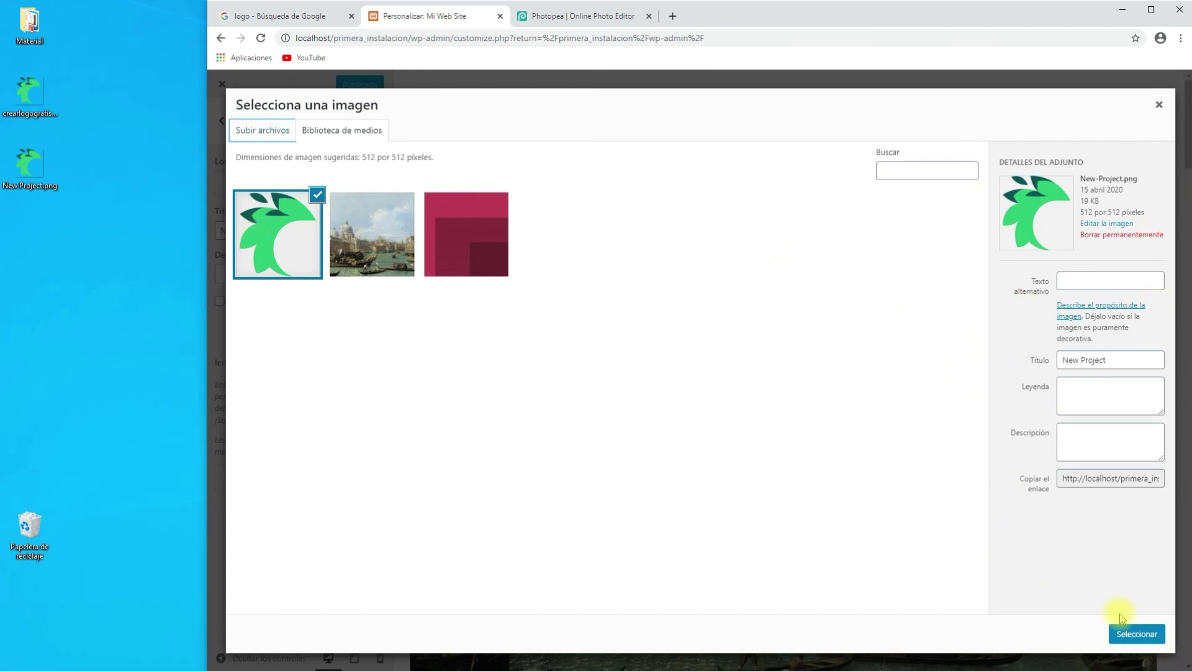
left_click(1137, 634)
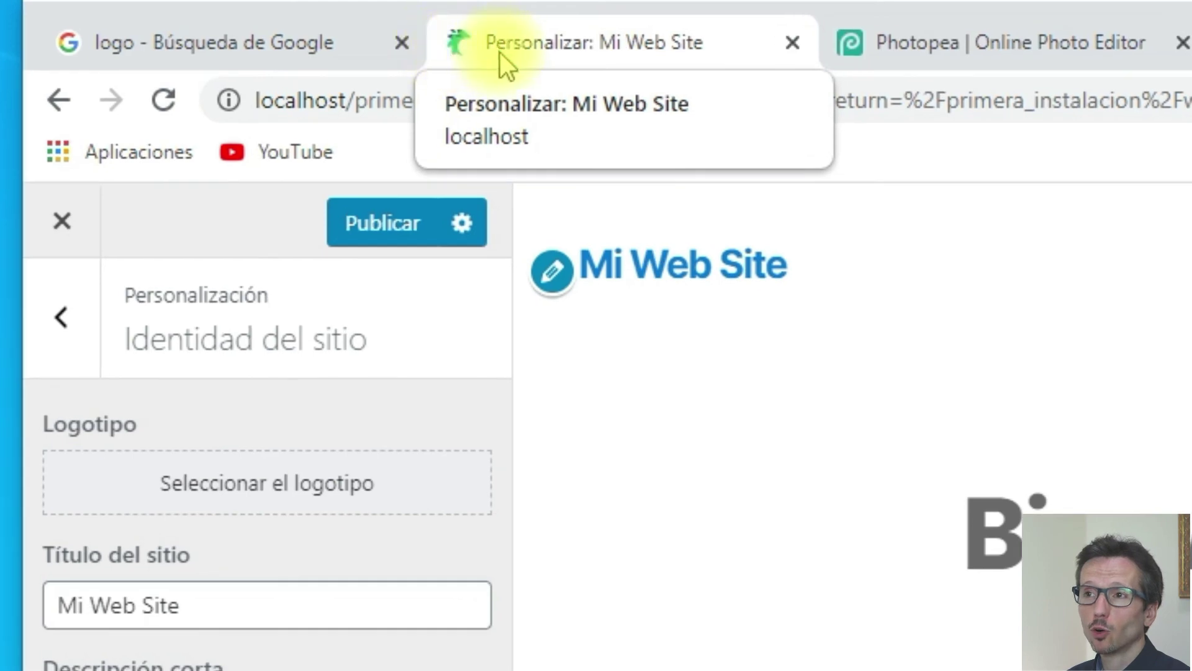
Publish the site identity changes and open the public site from the dashboard in a new tab
left_click(359, 231)
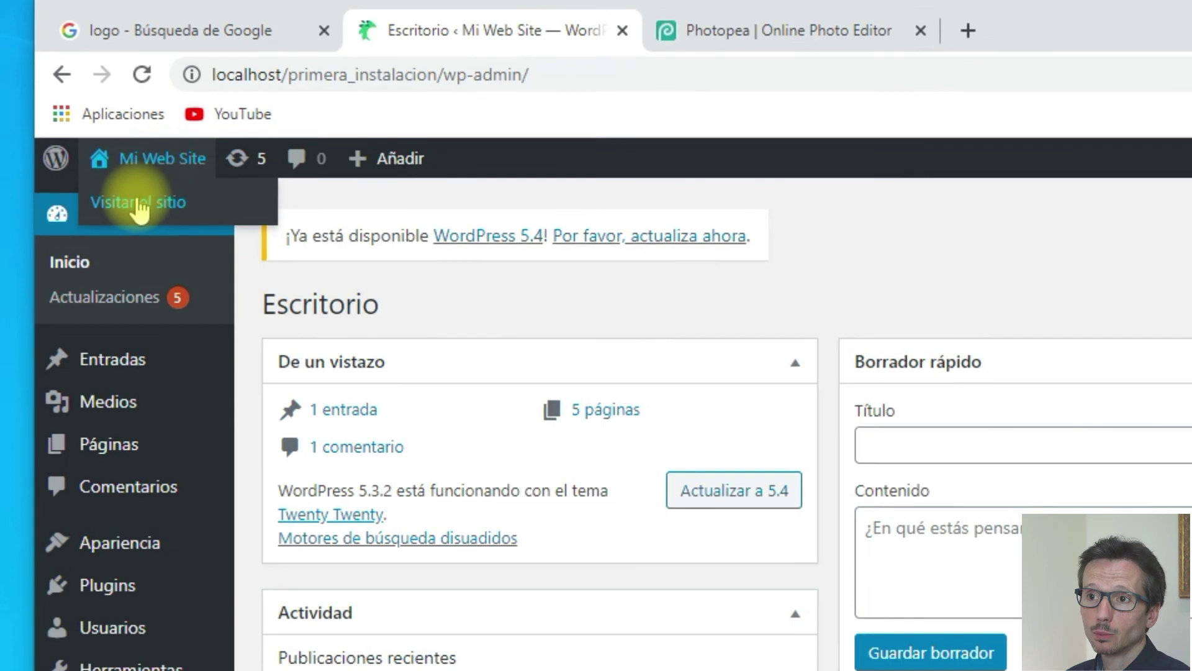
right_click(137, 201)
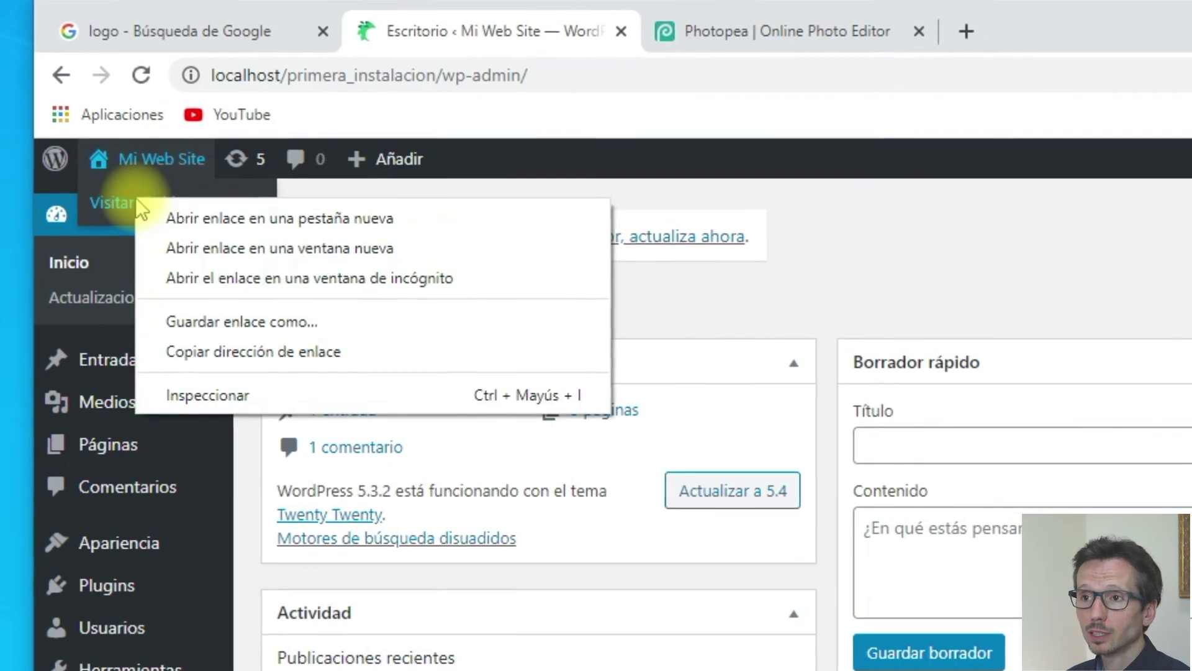
left_click(262, 221)
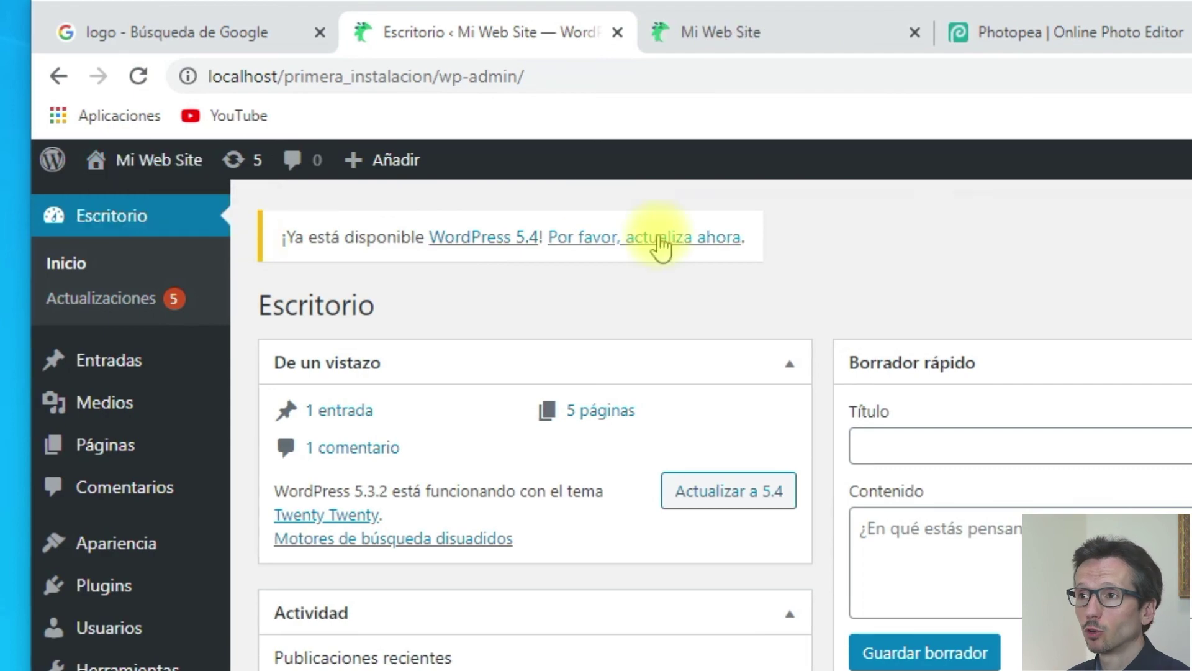